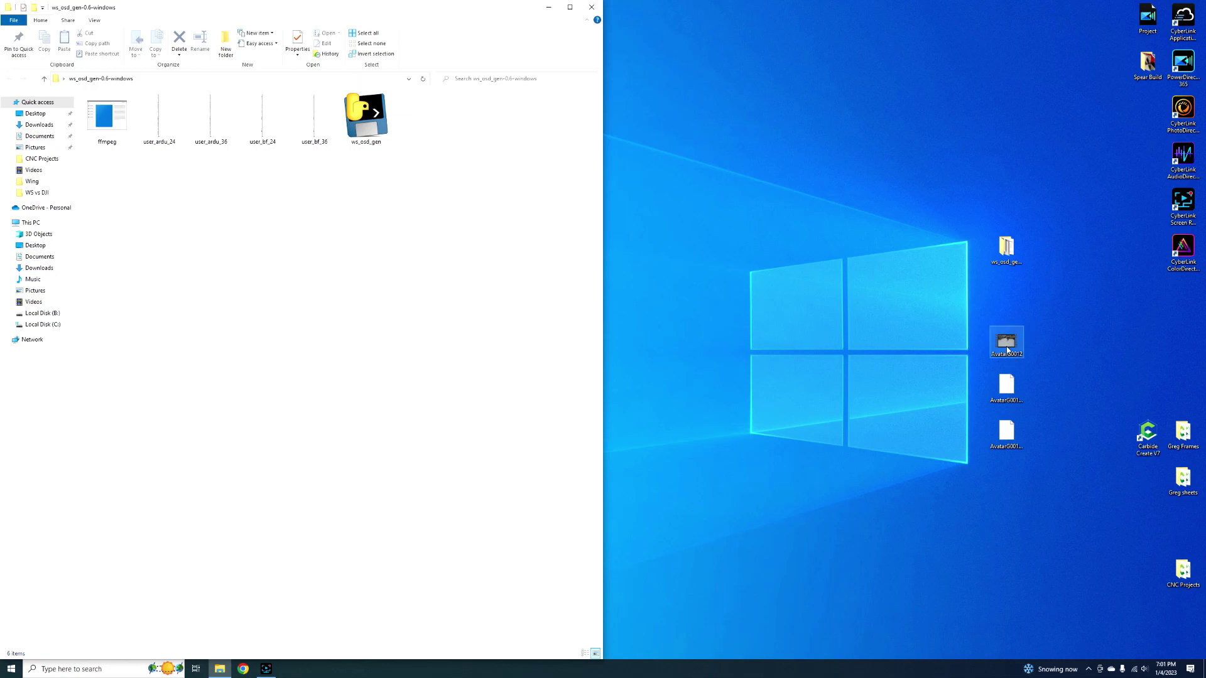
# Check the AvatarG0012 .osd and .srt files on the desktop, then open the ws-osd-py v0.6 release page
pyautogui.click(1009, 402)
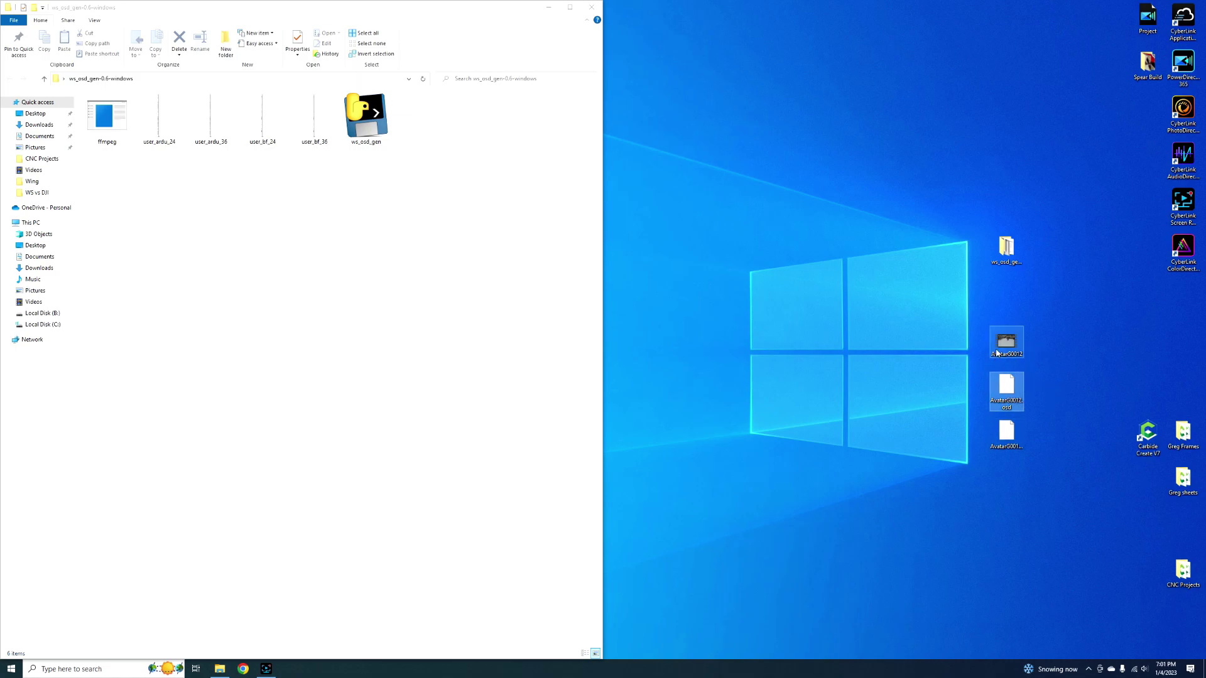
pyautogui.click(1010, 447)
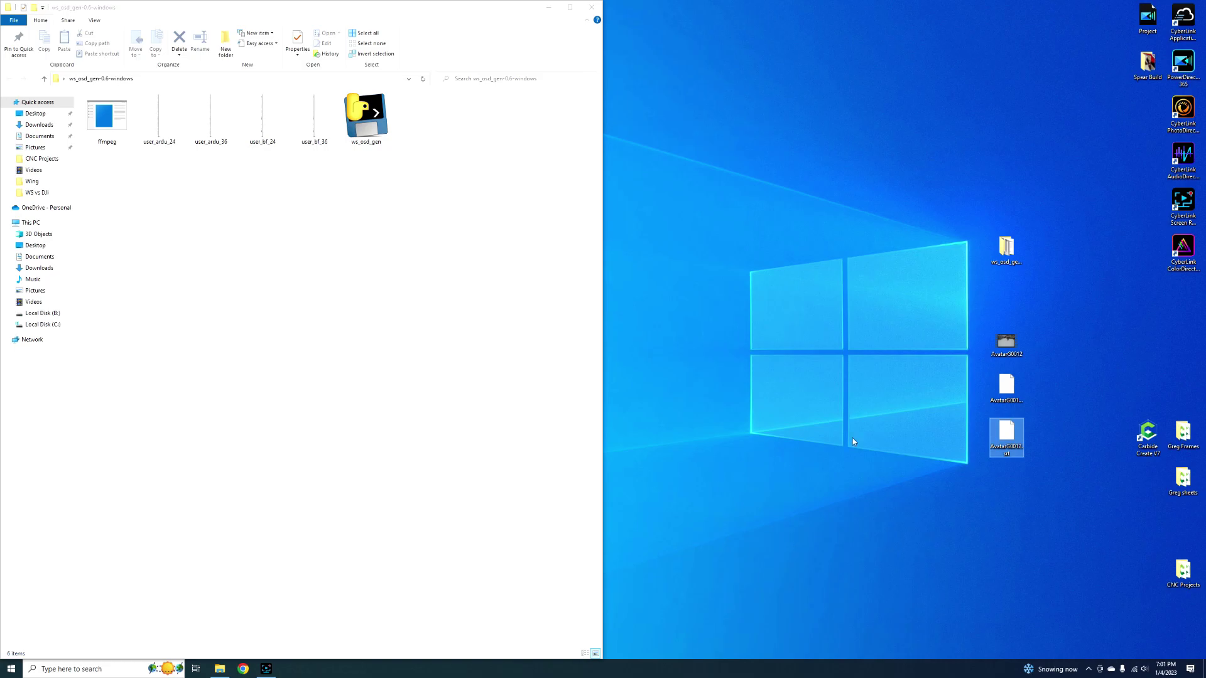
pyautogui.click(1009, 383)
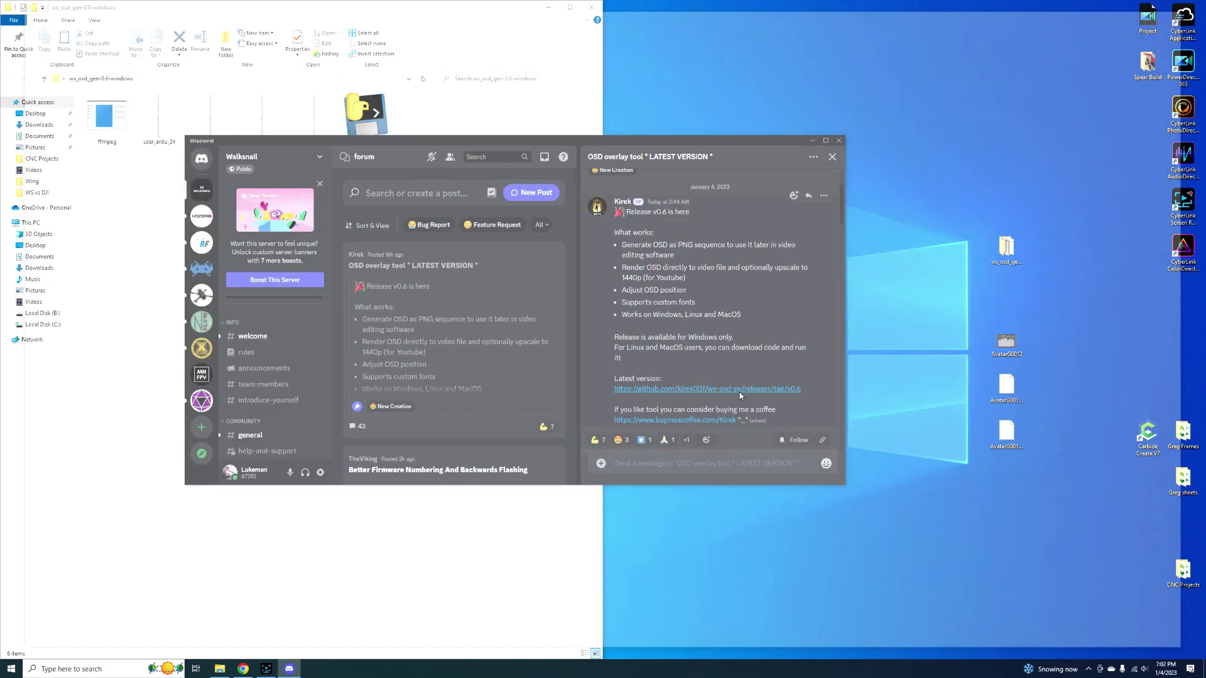
pyautogui.click(740, 390)
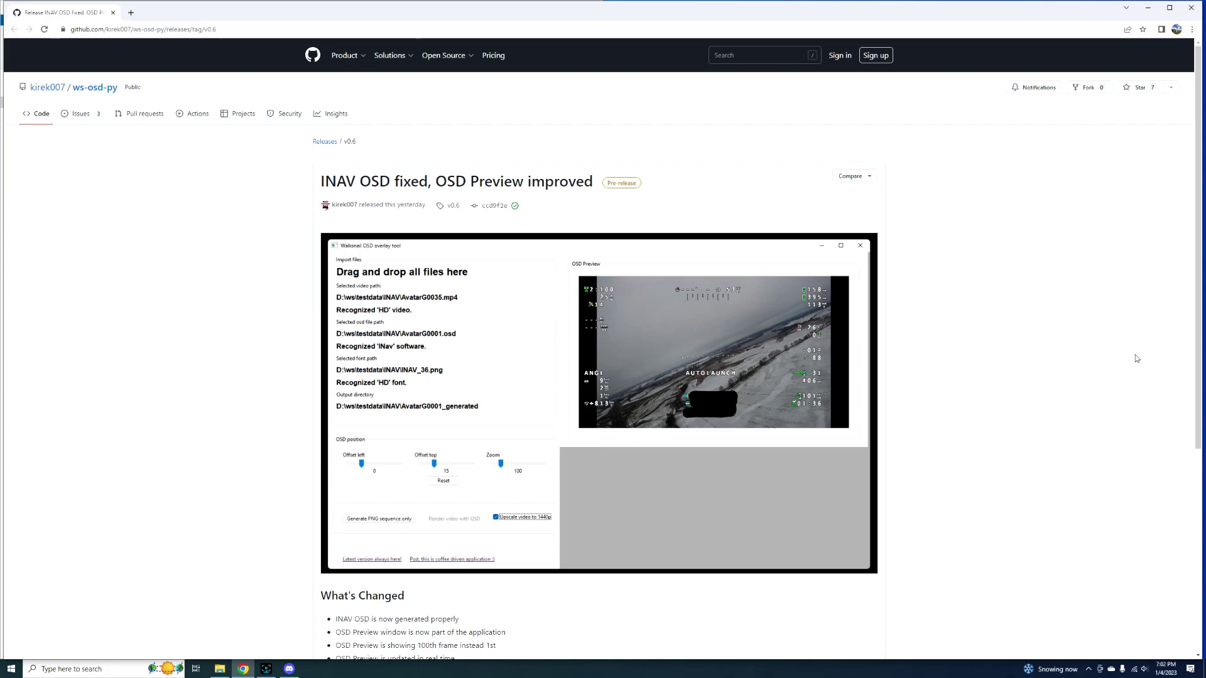
# Download the ws_osd_gen-0.6-windows.zip asset from the release page
pyautogui.scroll(-5, 1128, 365)
pyautogui.scroll(5, 1074, 382)
pyautogui.scroll(-5, 439, 346)
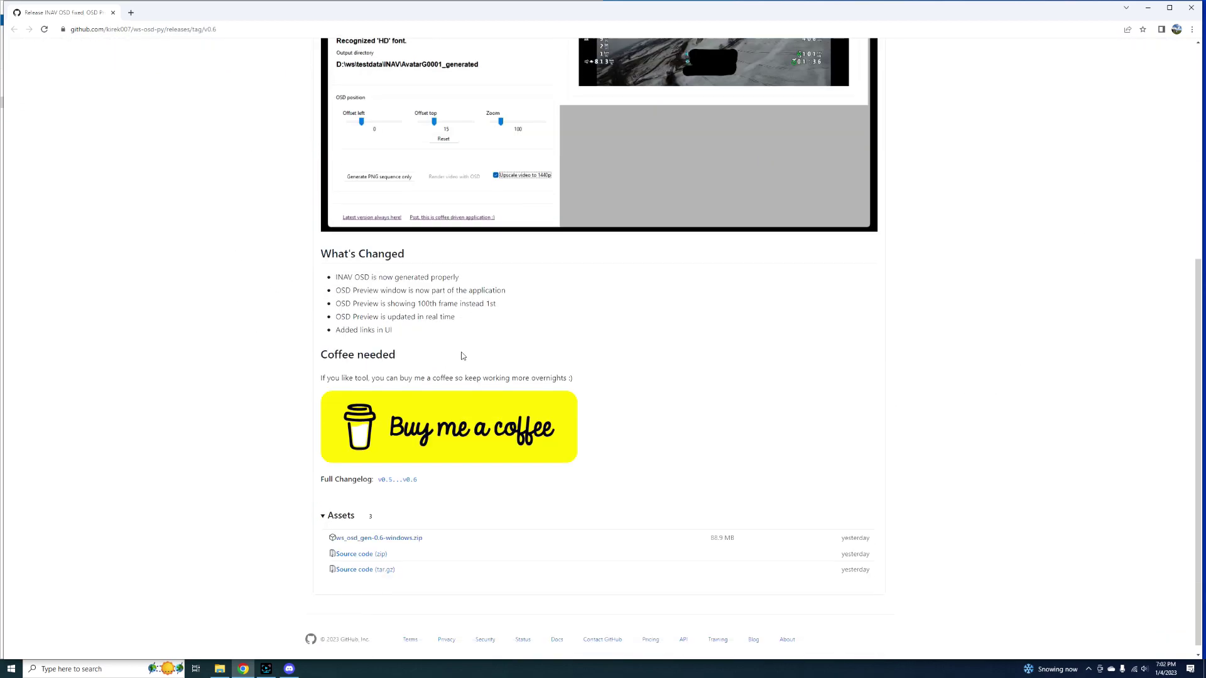
pyautogui.click(416, 532)
# Minimize the browser, close Discord and launch ws_osd_gen.exe
pyautogui.click(1148, 7)
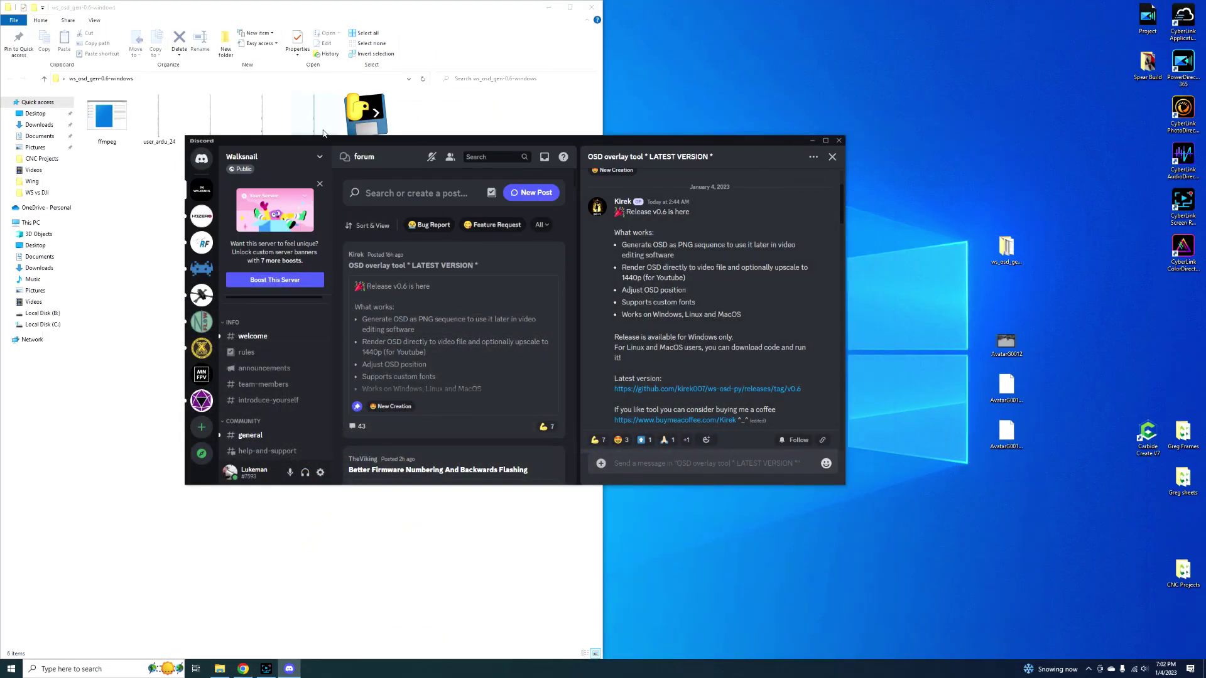
pyautogui.click(839, 141)
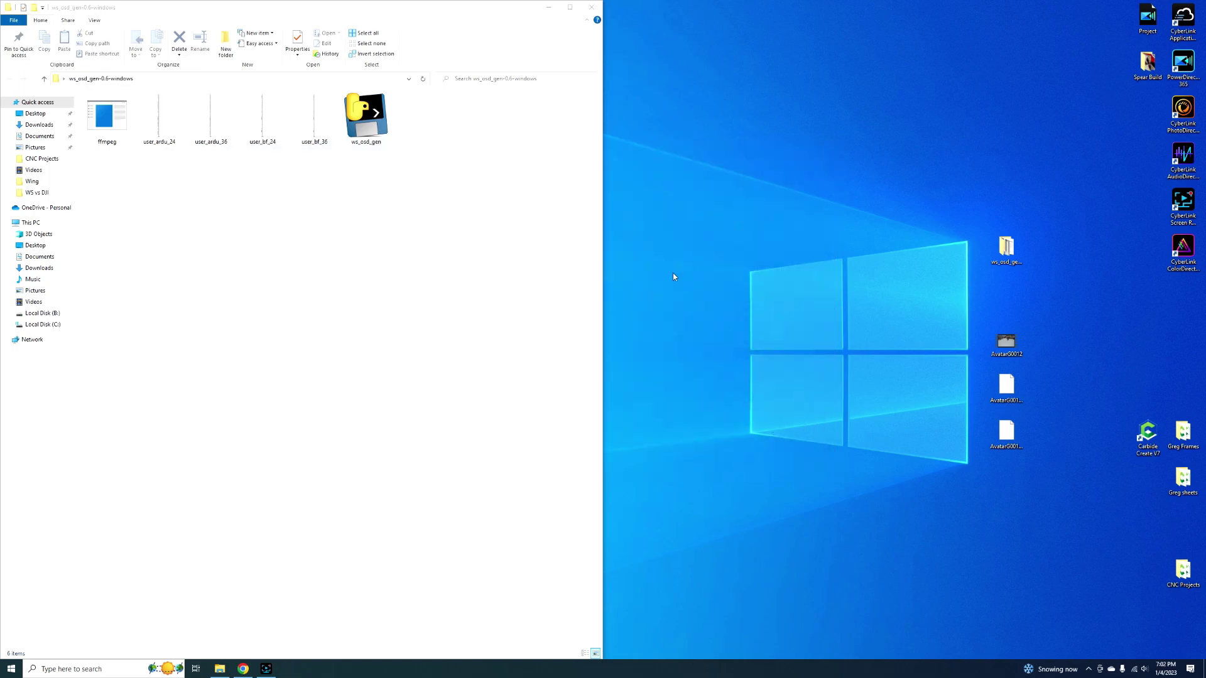
pyautogui.doubleClick(366, 122)
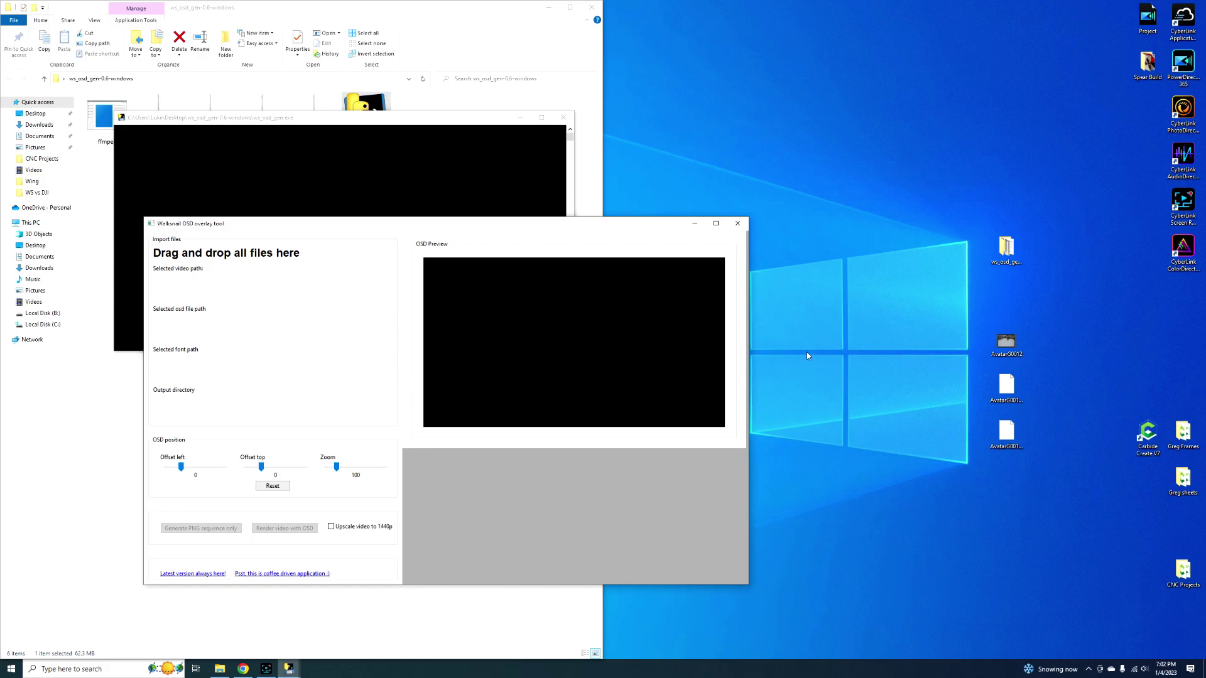
# Load the AvatarG0012 video and the user_bf_36 font into the tool, moving Explorer aside
pyautogui.moveTo(1005, 346); pyautogui.dragTo(182, 287)
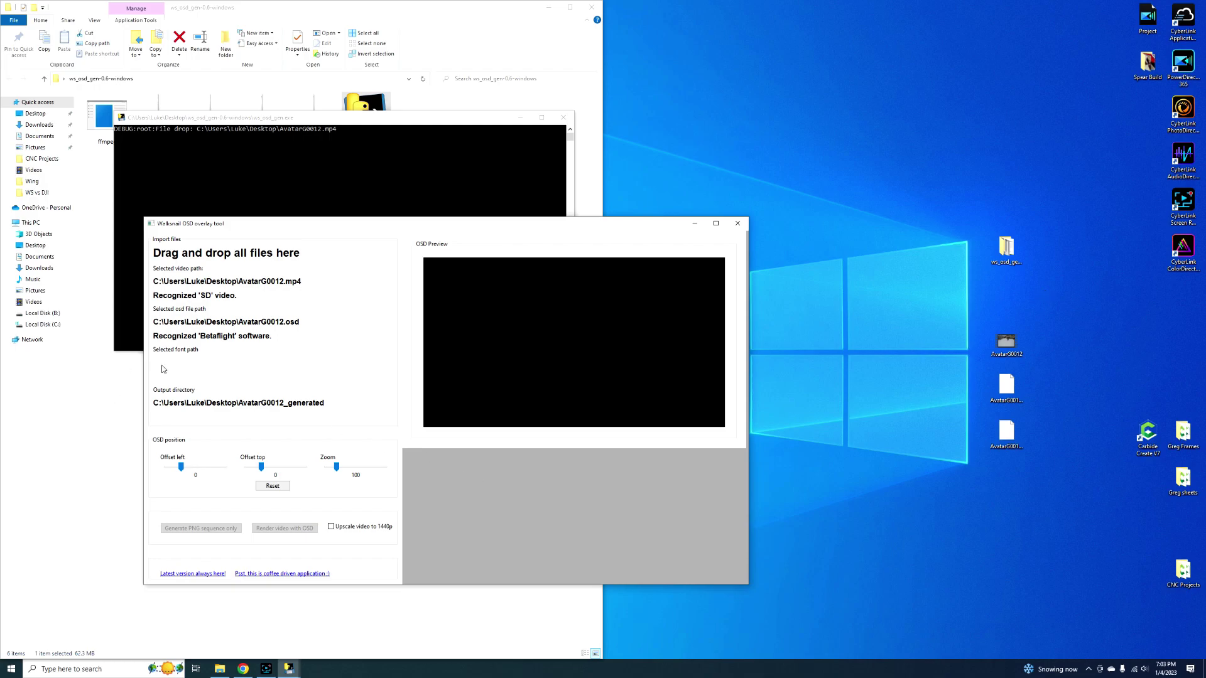
pyautogui.doubleClick(1005, 248)
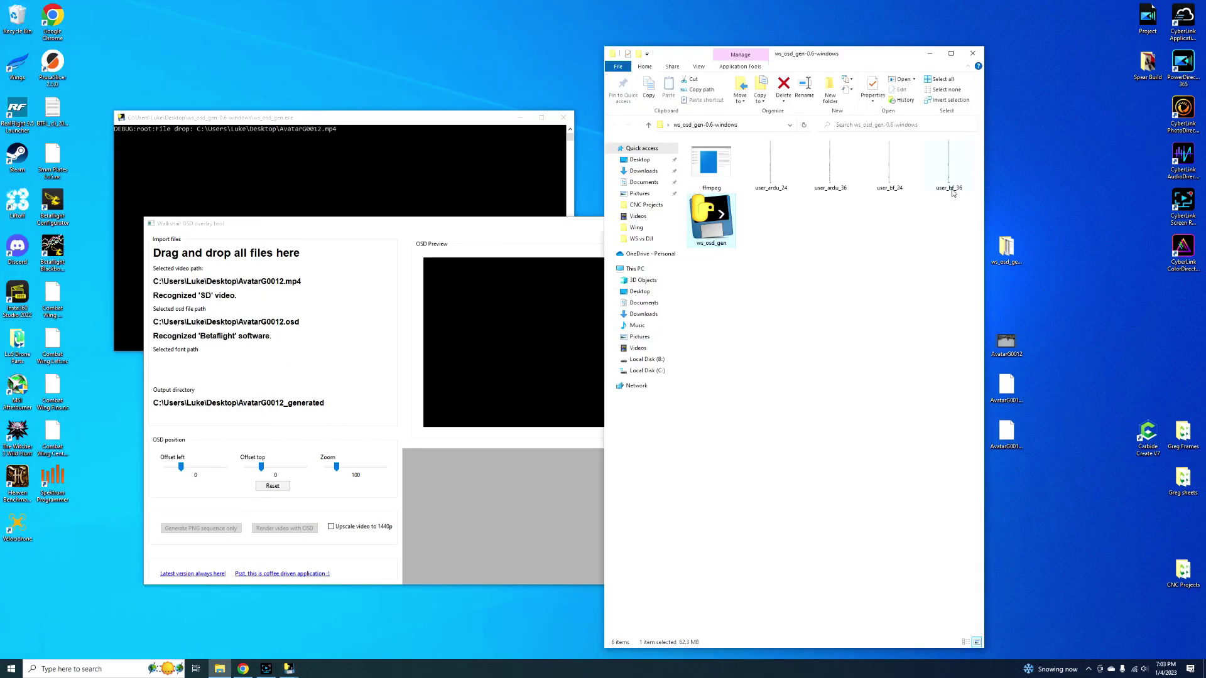
pyautogui.moveTo(953, 193); pyautogui.dragTo(188, 368)
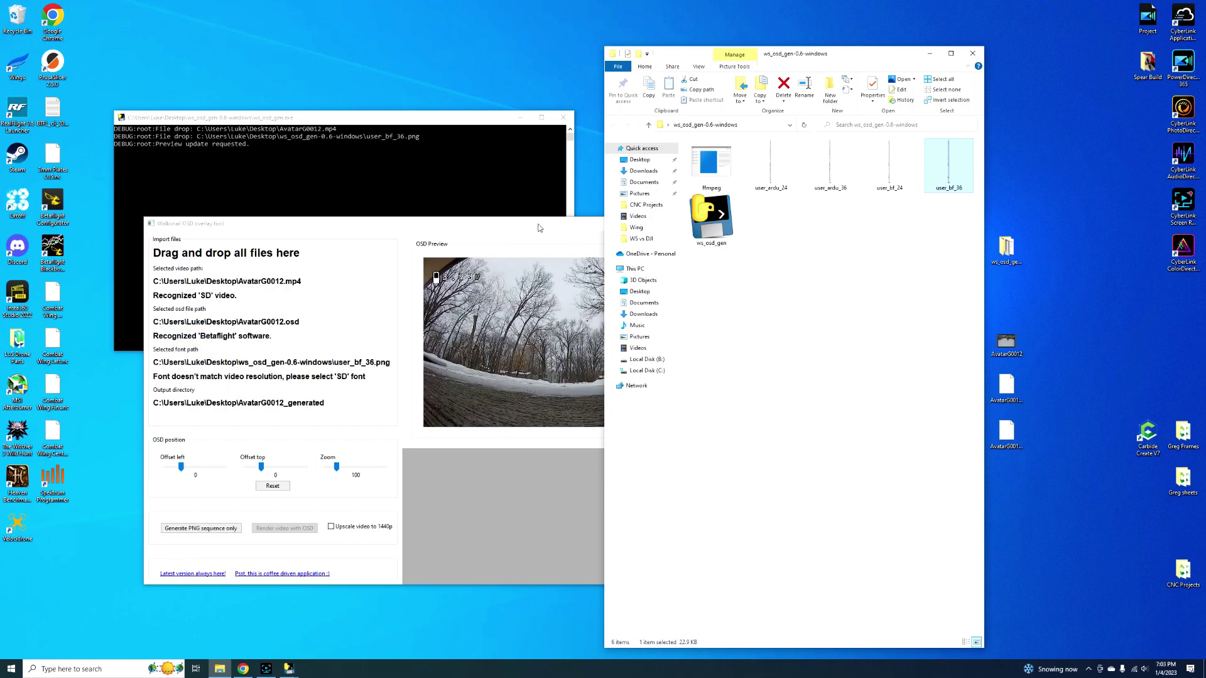
pyautogui.moveTo(876, 58); pyautogui.dragTo(1036, 63)
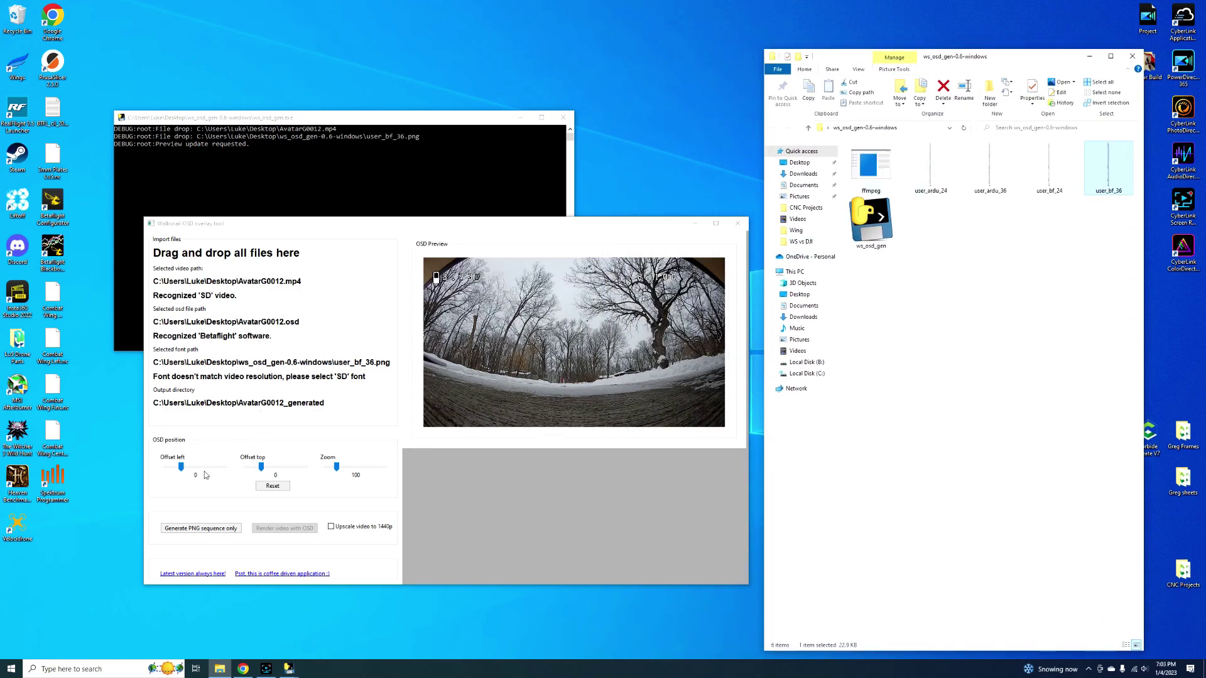
# Set Offset left to 60 and Offset top to 15, then generate the OSD as a PNG sequence
pyautogui.click(182, 471)
pyautogui.moveTo(182, 472); pyautogui.dragTo(183, 473)
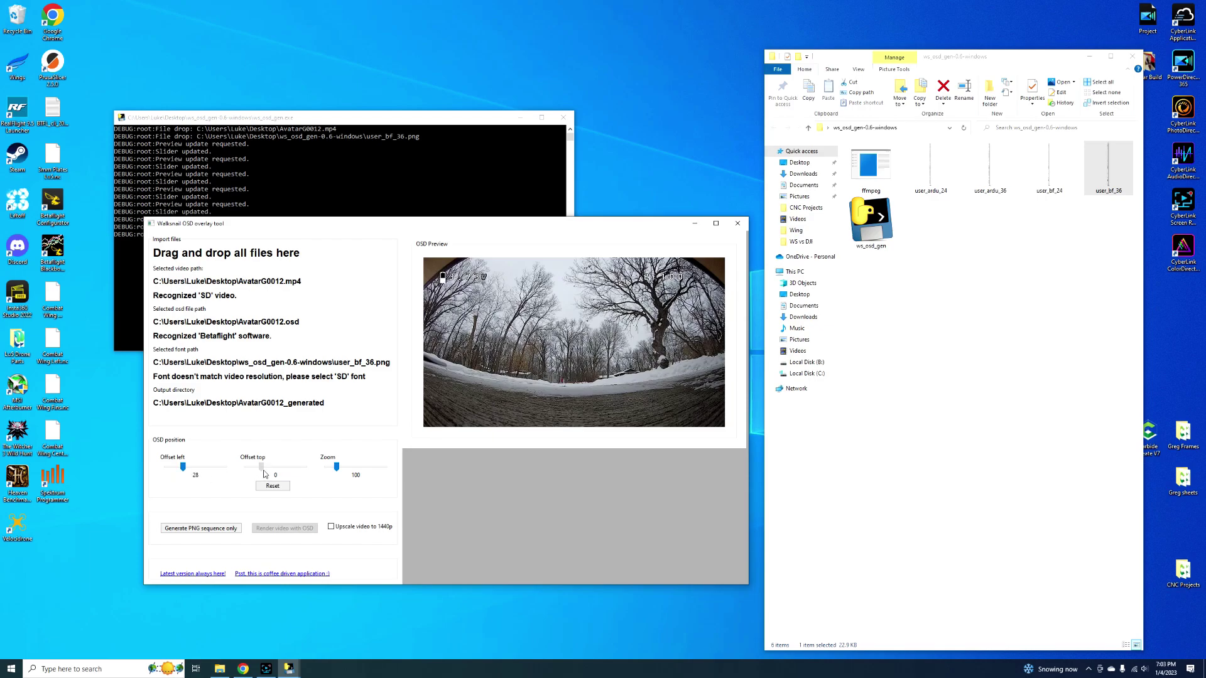
pyautogui.moveTo(265, 474); pyautogui.dragTo(263, 474)
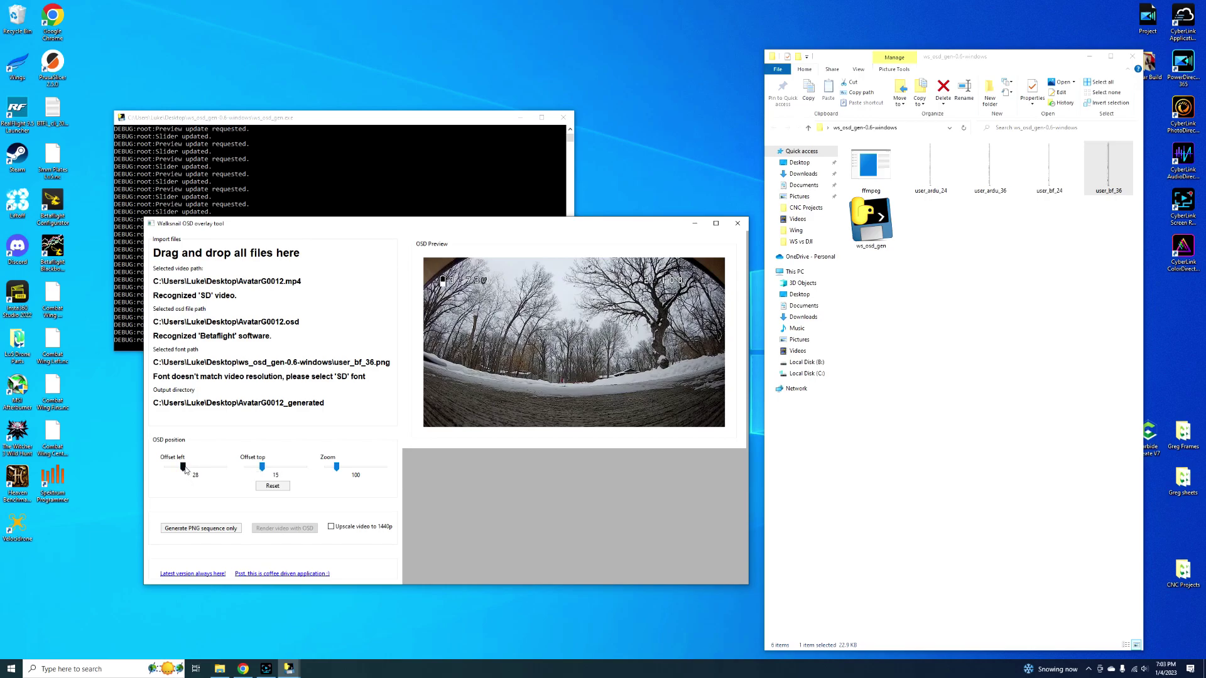
pyautogui.moveTo(186, 470); pyautogui.dragTo(188, 469)
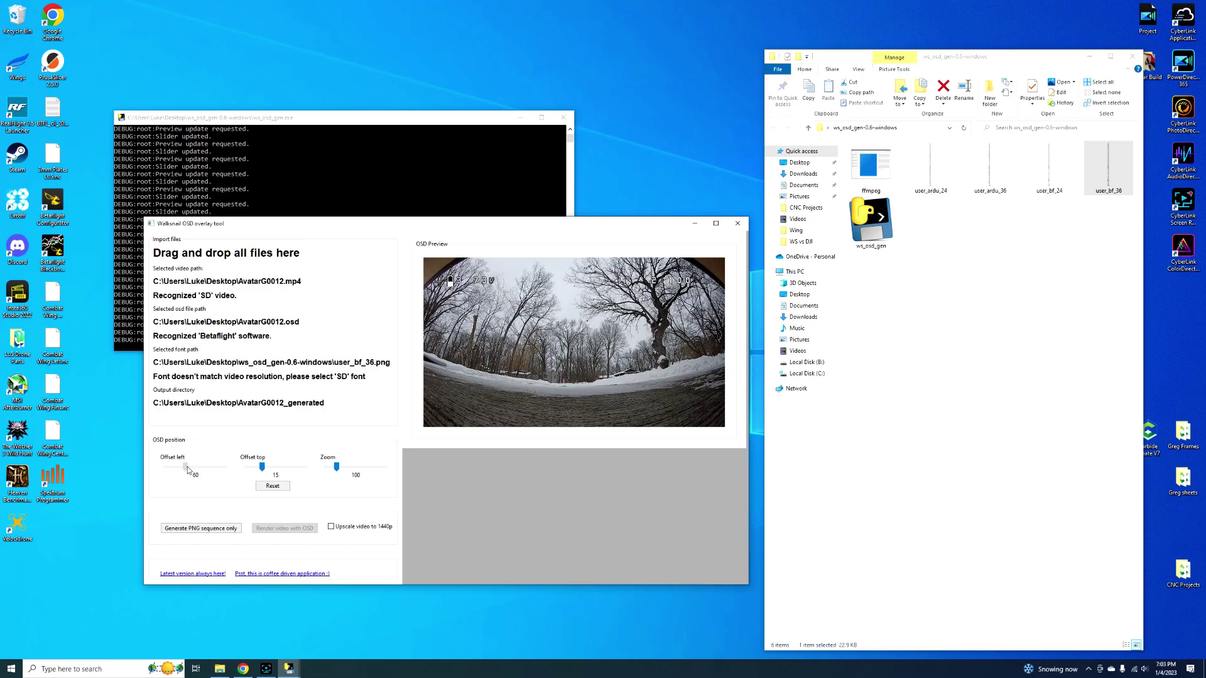
pyautogui.click(211, 535)
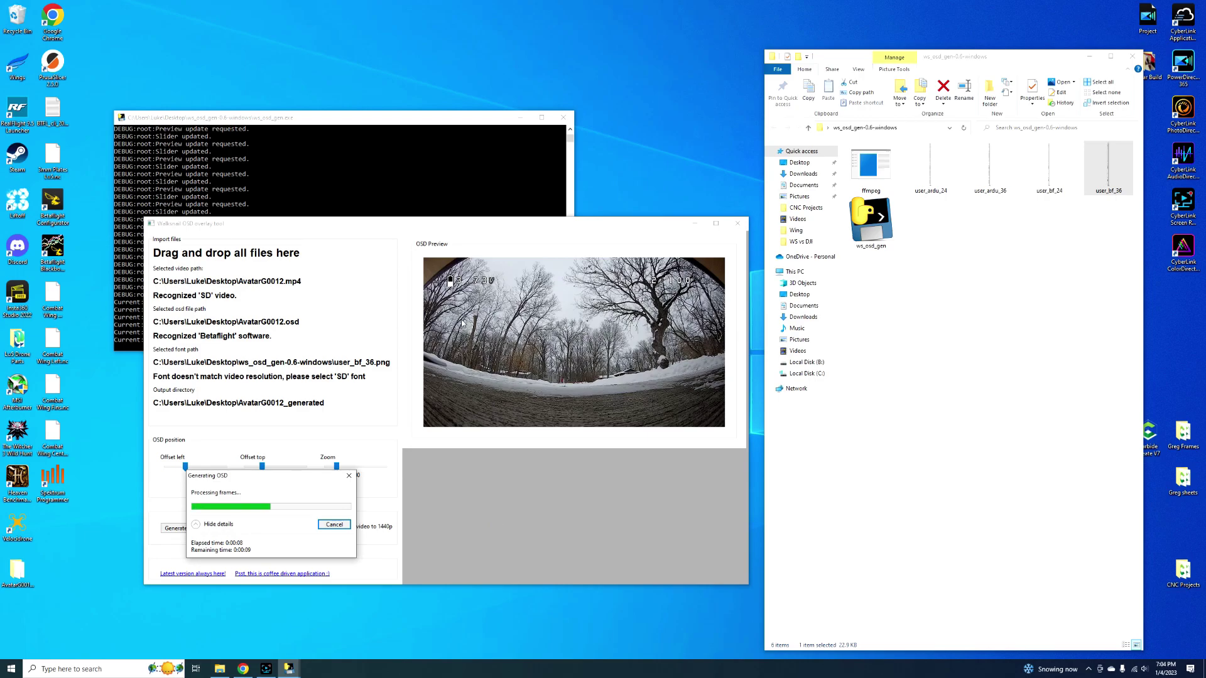
# After frame processing finishes, close the ws_osd_gen console and overlay tool
pyautogui.click(390, 130)
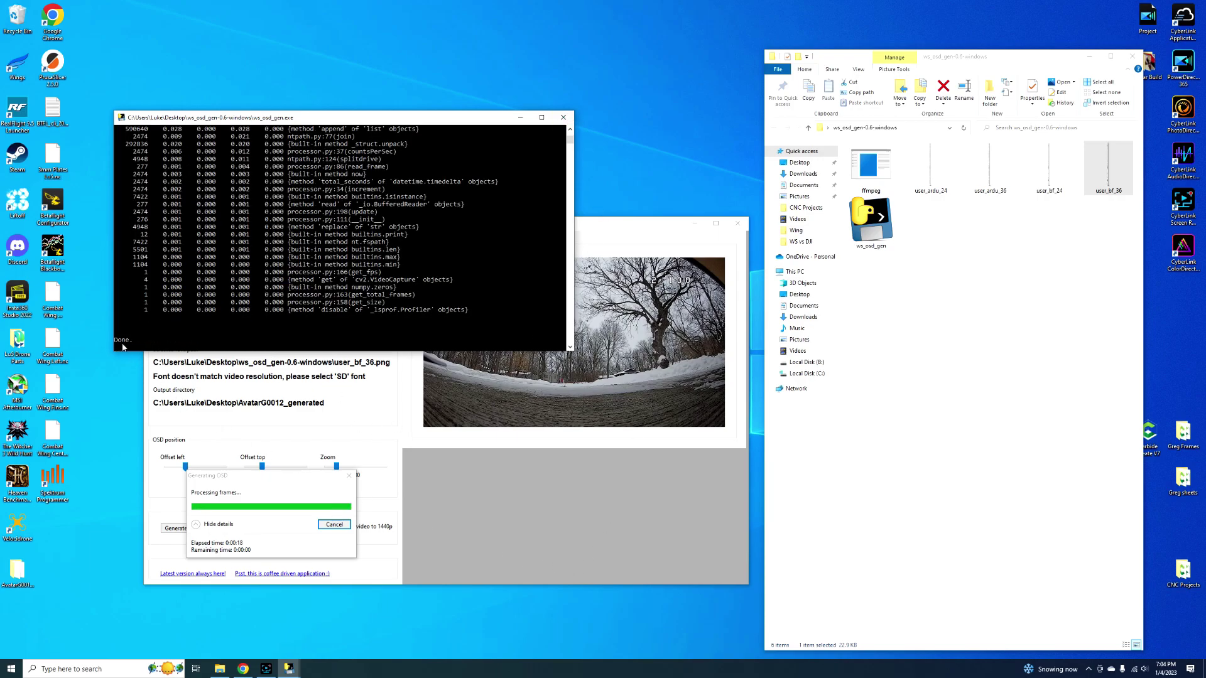
pyautogui.click(564, 118)
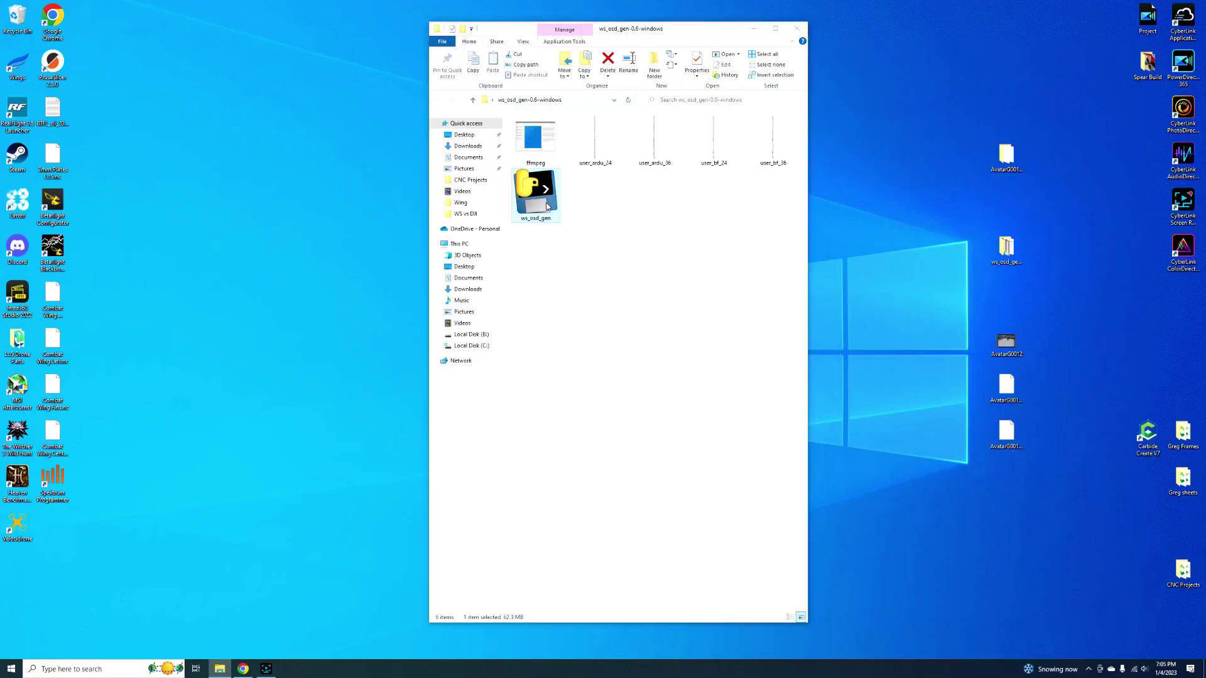
# Relaunch ws_osd_gen, load the AvatarG0012 files, enable 1440p upscaling and start rendering
pyautogui.doubleClick(536, 194)
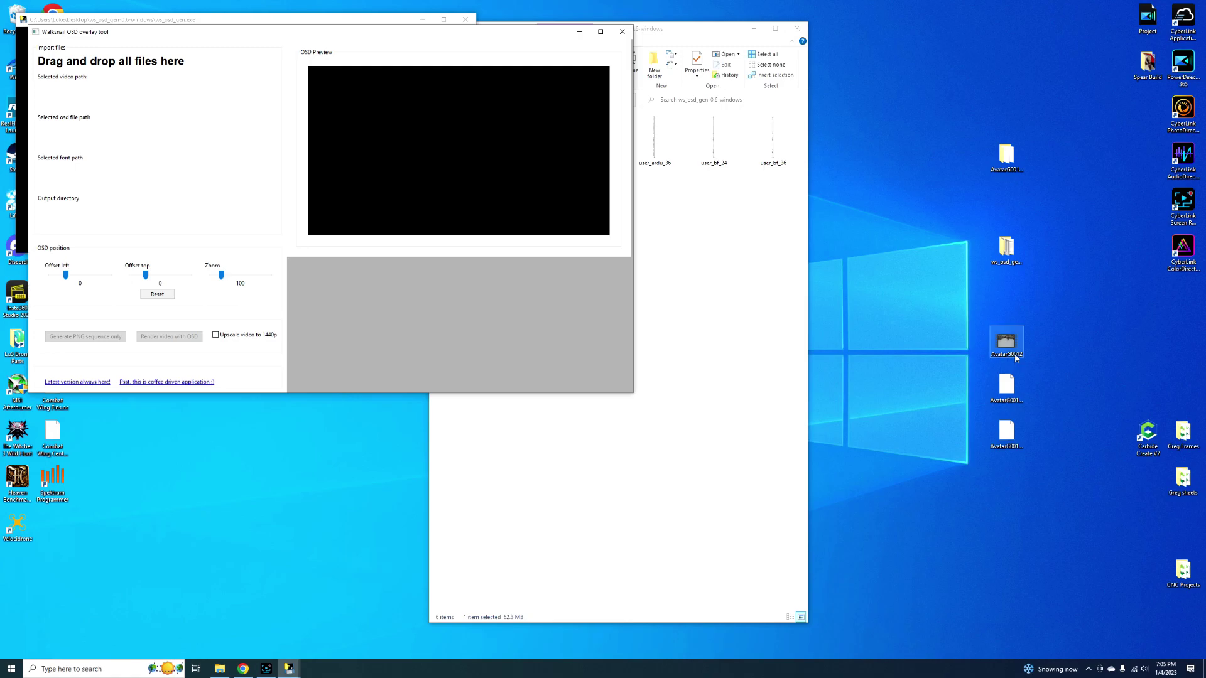
pyautogui.moveTo(1005, 344); pyautogui.dragTo(162, 122)
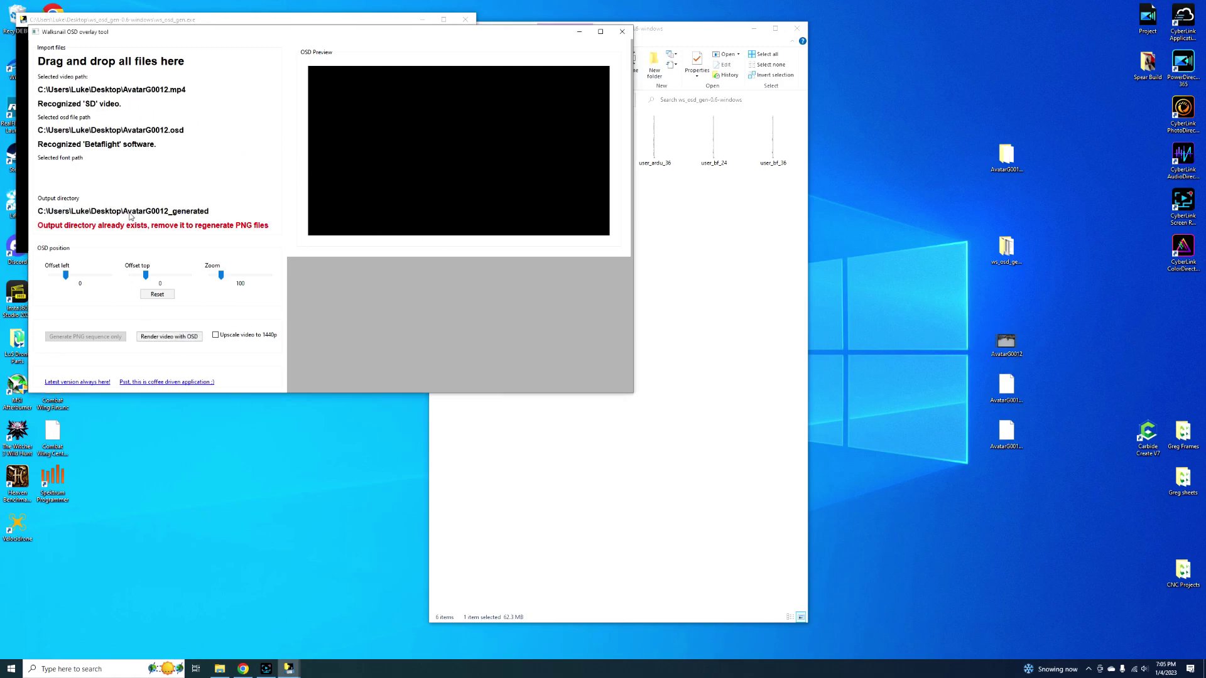
pyautogui.click(215, 335)
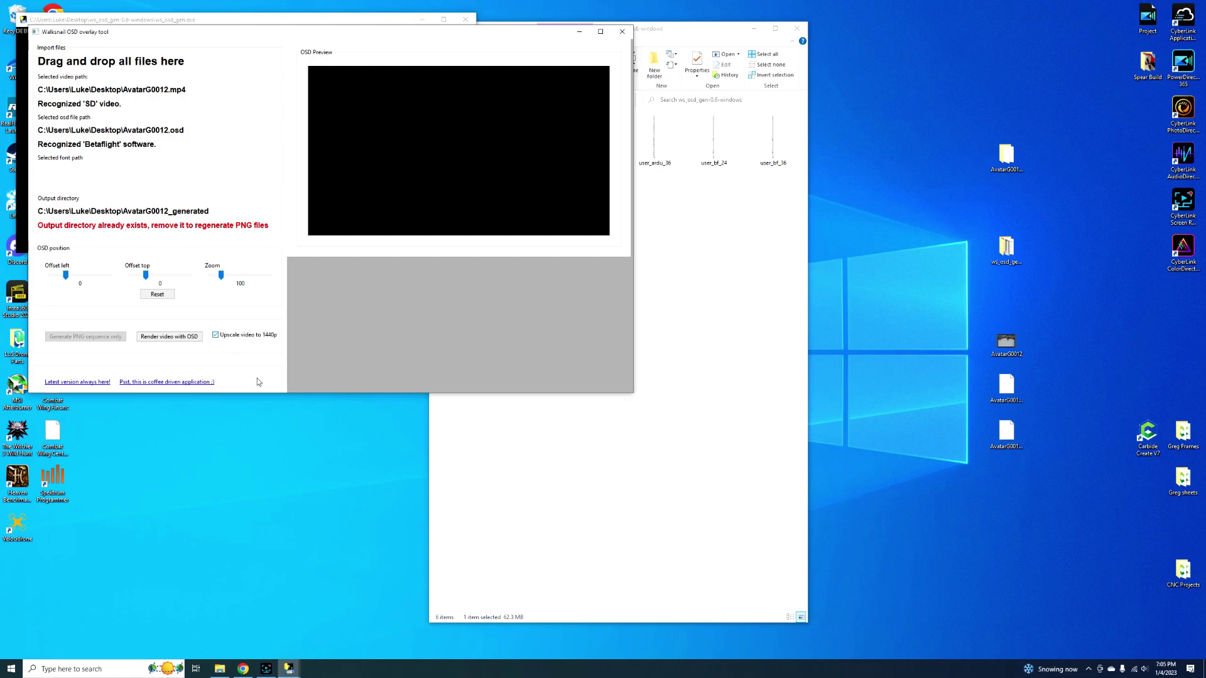
pyautogui.click(173, 338)
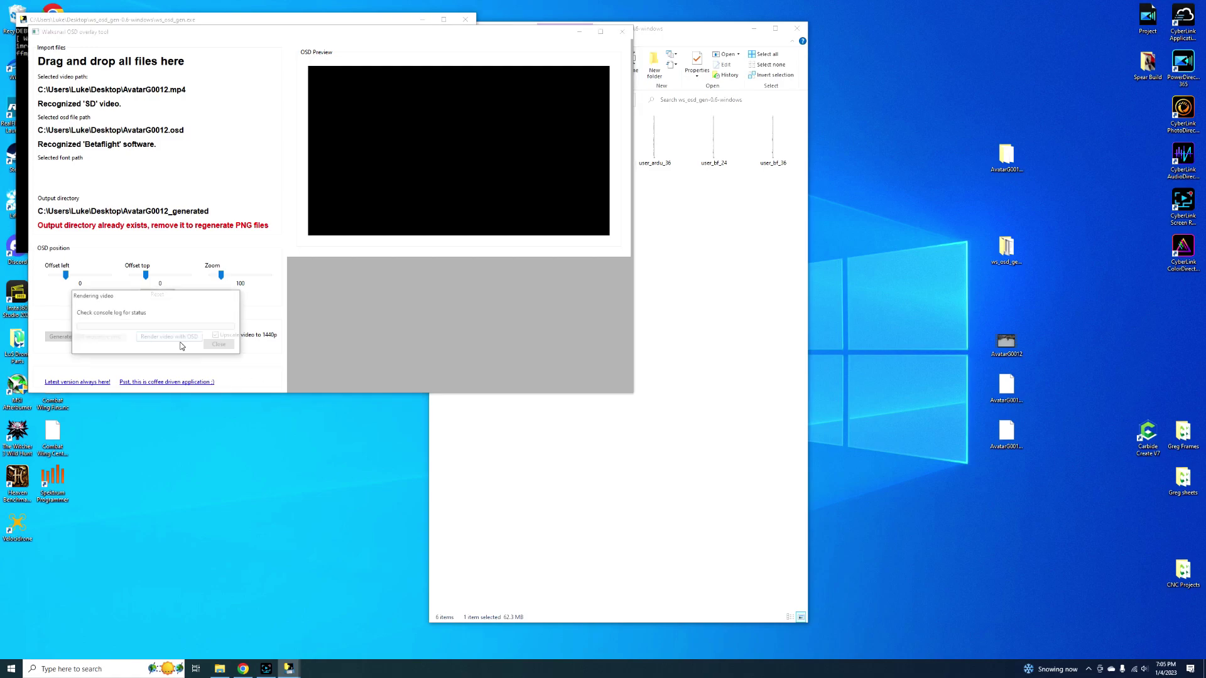
# Watch the console log until rendering reports Done, then close the rendering dialog
pyautogui.click(374, 21)
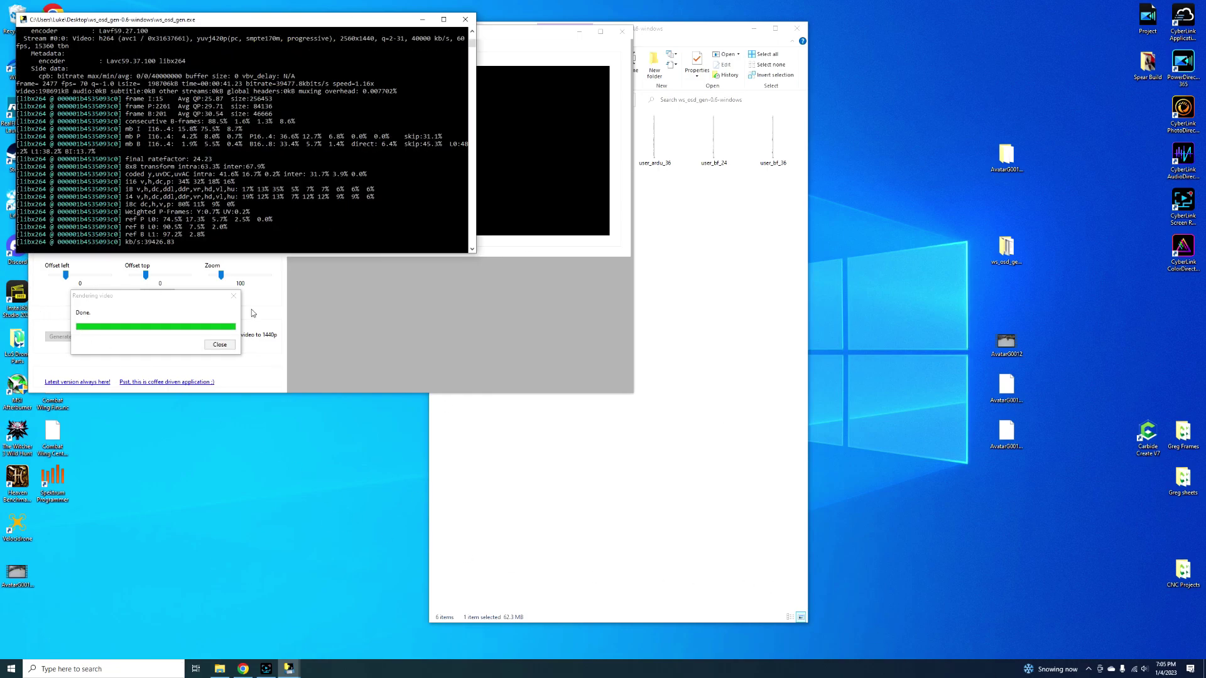
pyautogui.click(220, 345)
# Dismiss the info message and check the PNG frames in the AvatarG0012_generated folder
pyautogui.click(391, 220)
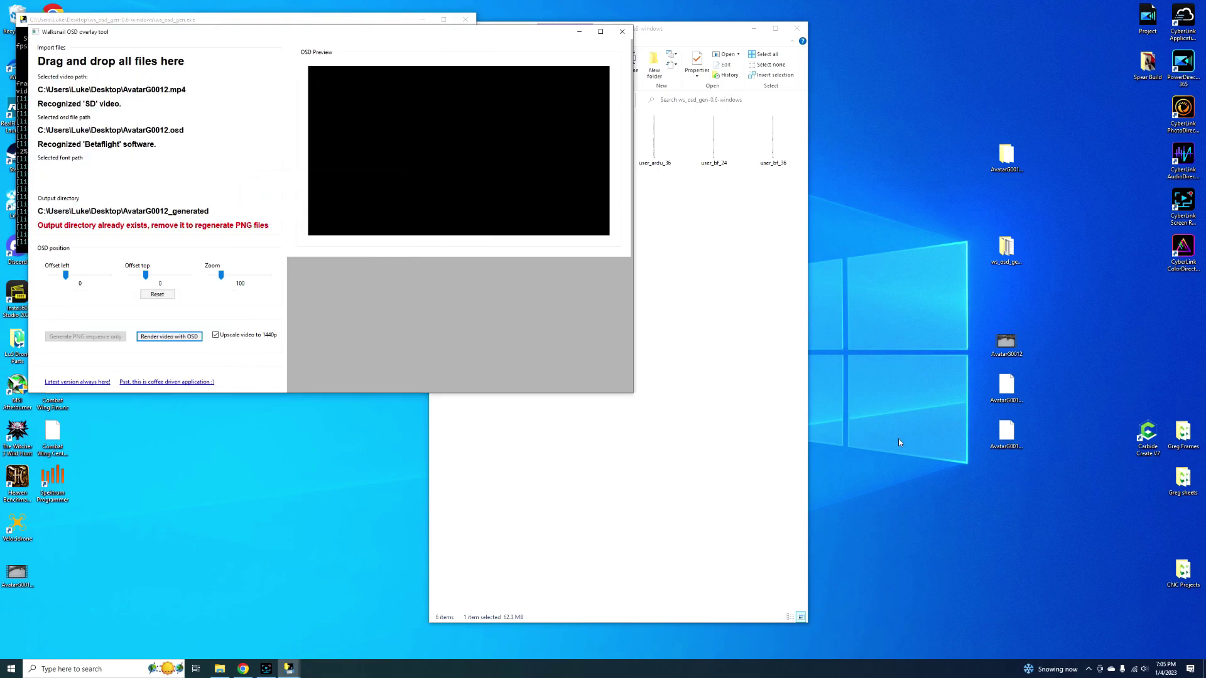
pyautogui.click(900, 443)
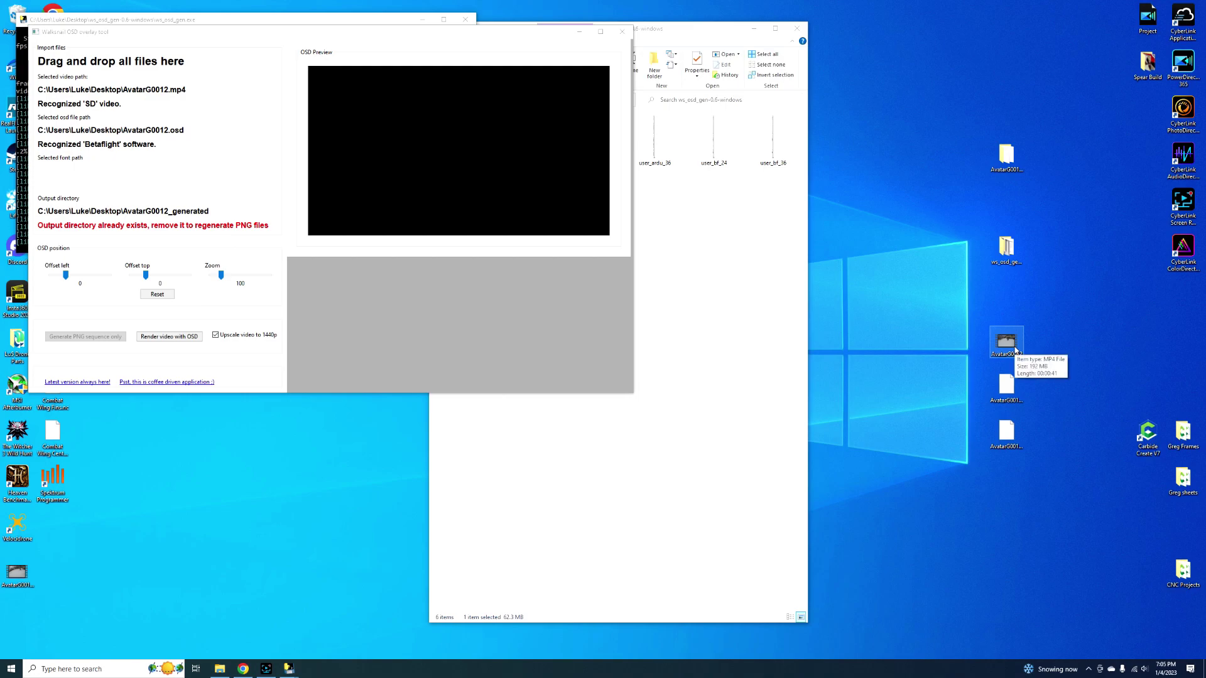
pyautogui.doubleClick(1006, 156)
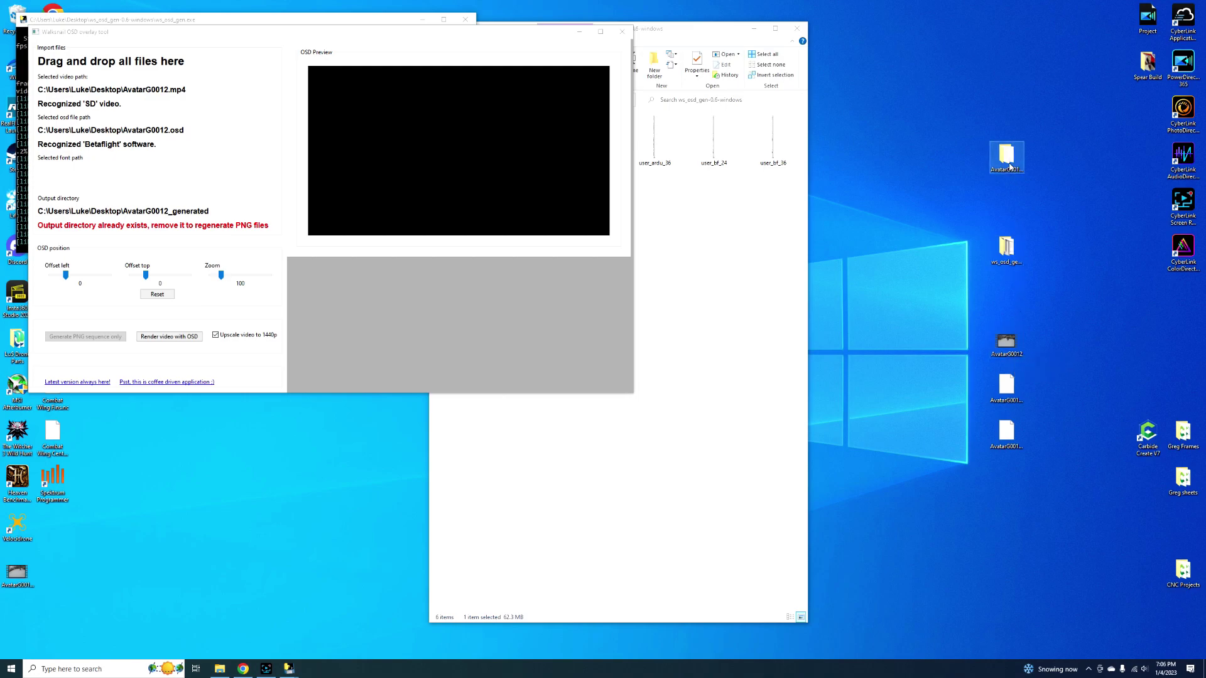
pyautogui.click(811, 40)
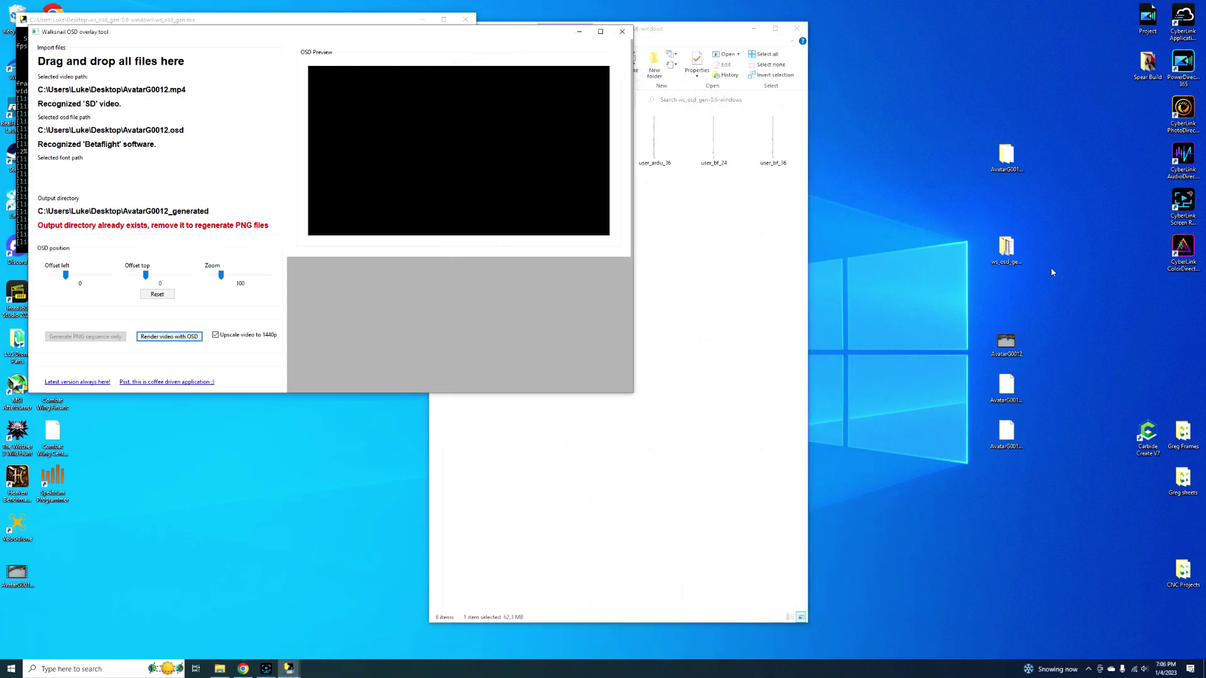
# Move the AvatarG0012_generated_osd video to the desktop's right side and play it
pyautogui.click(1096, 359)
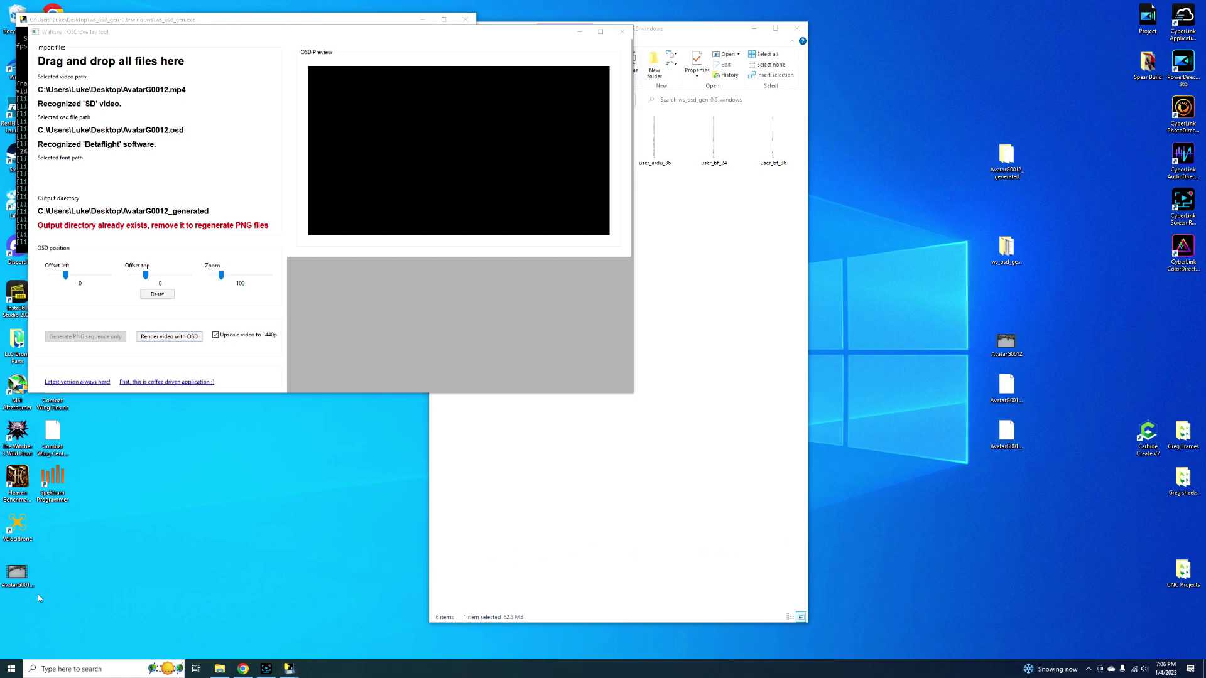
pyautogui.moveTo(17, 573); pyautogui.dragTo(939, 204)
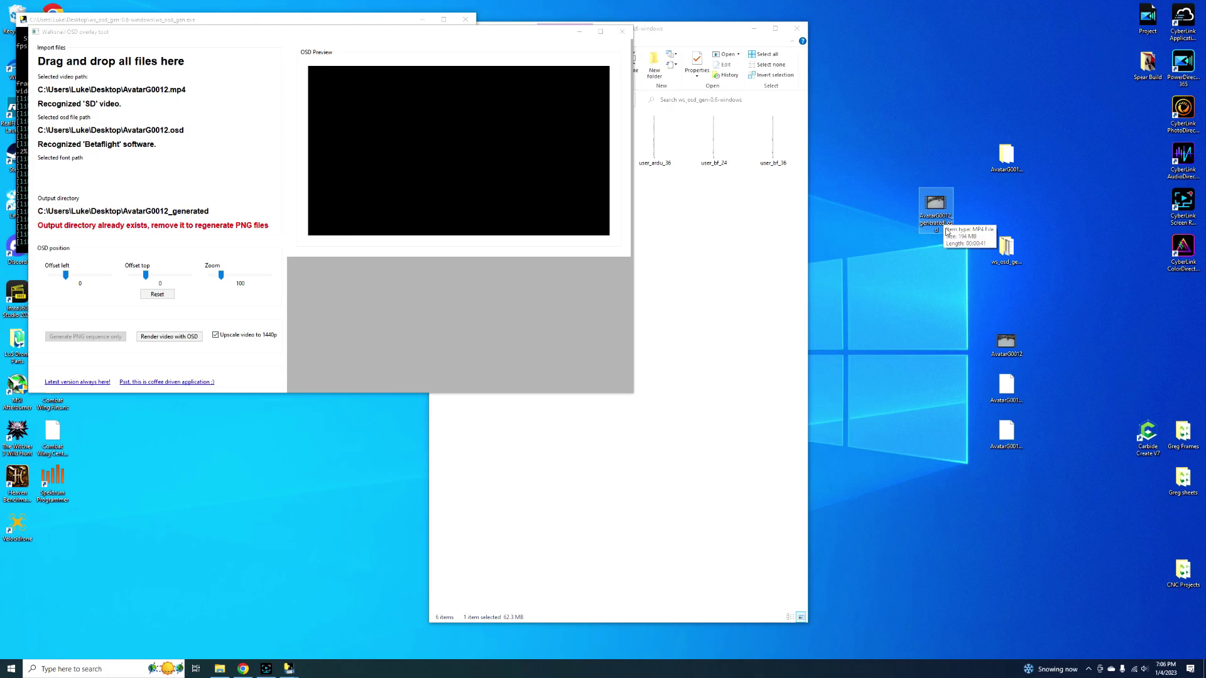
pyautogui.doubleClick(947, 231)
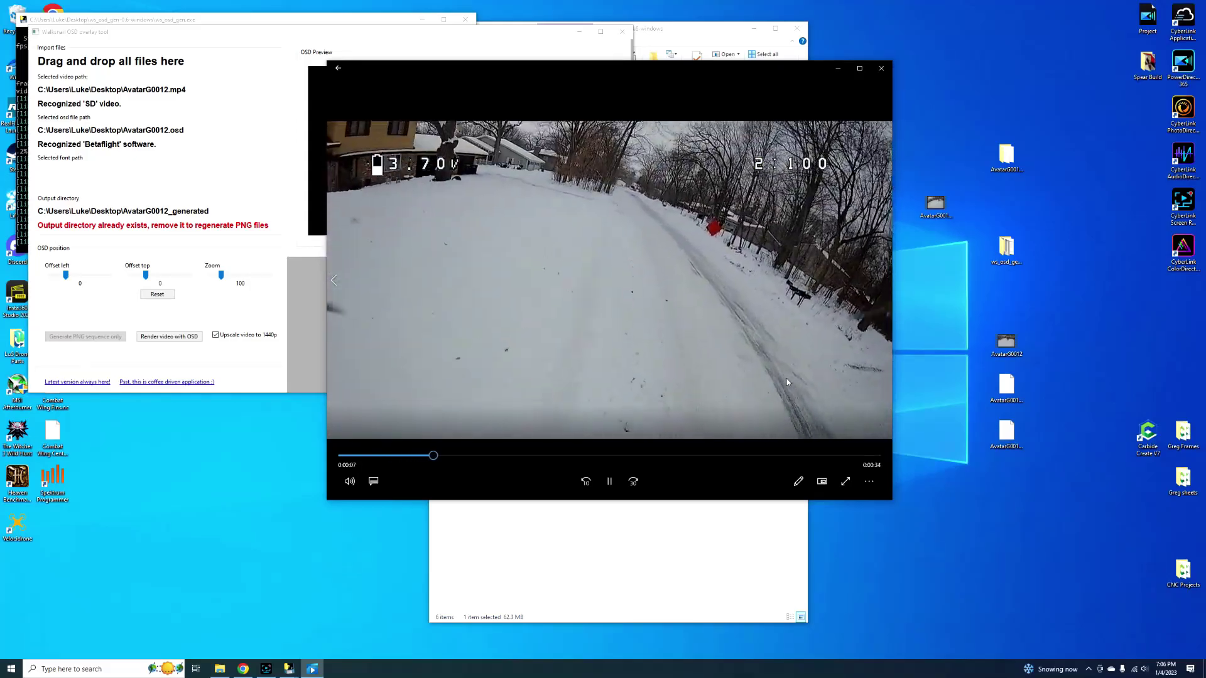
# Seek the rendered video to about 0:29, then 0:36, then back to 0:11
pyautogui.click(721, 455)
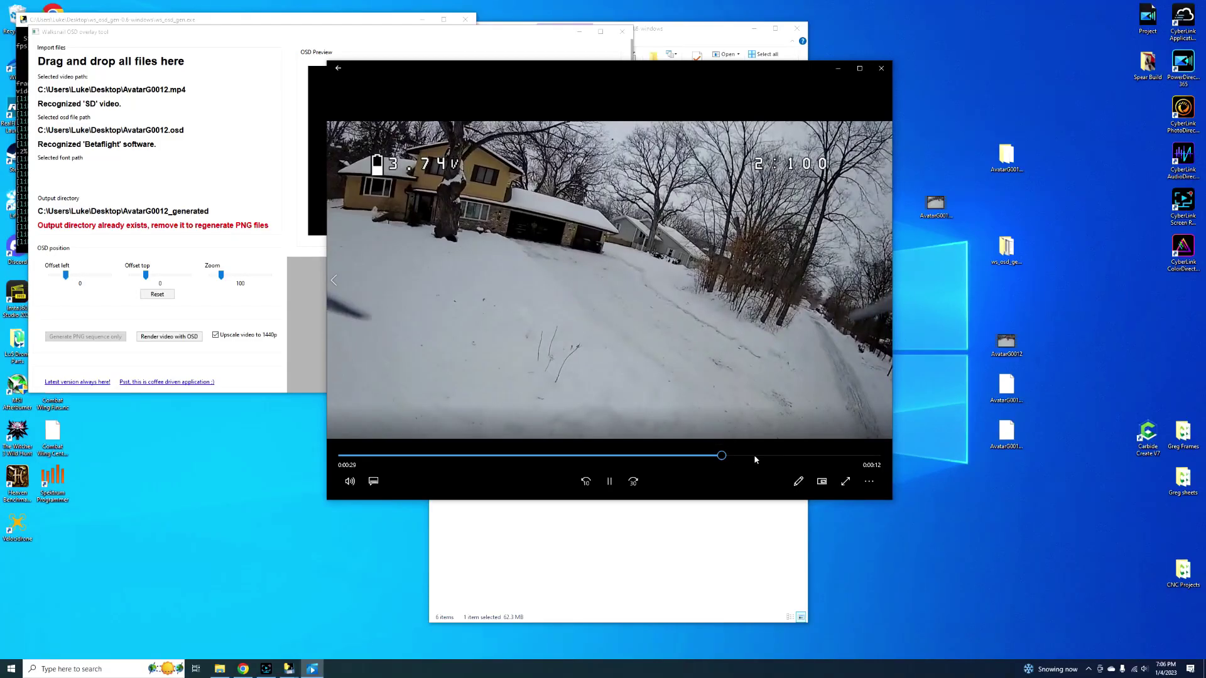
pyautogui.click(802, 455)
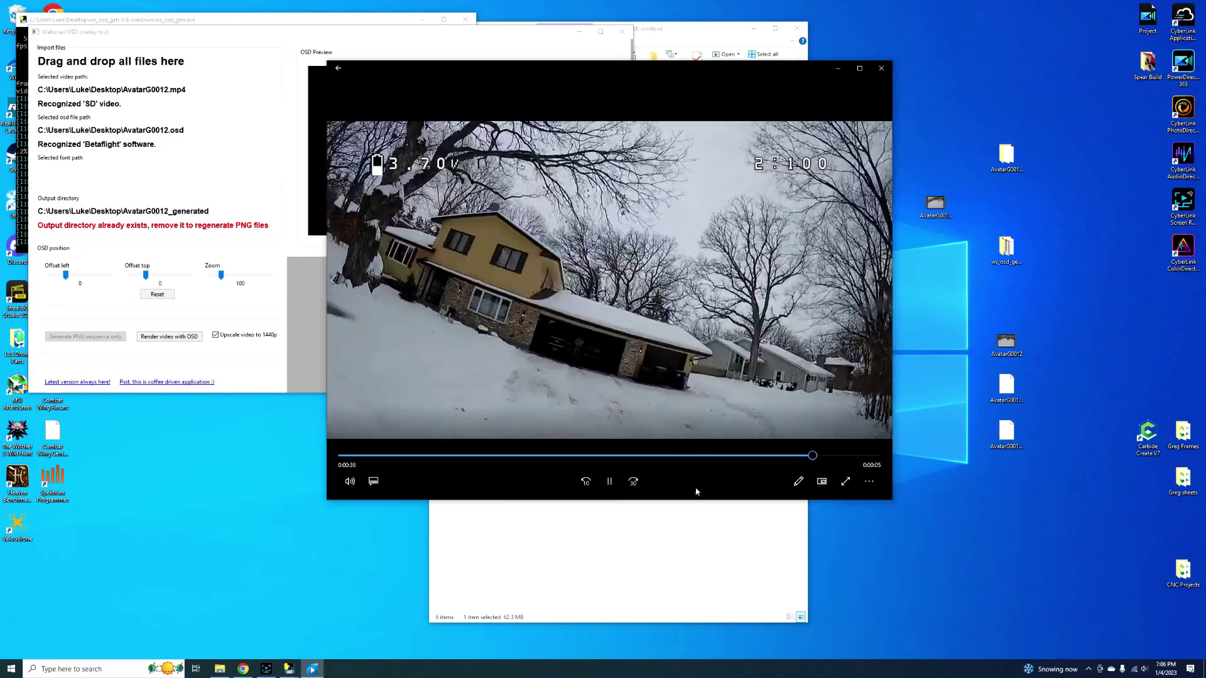
pyautogui.click(493, 455)
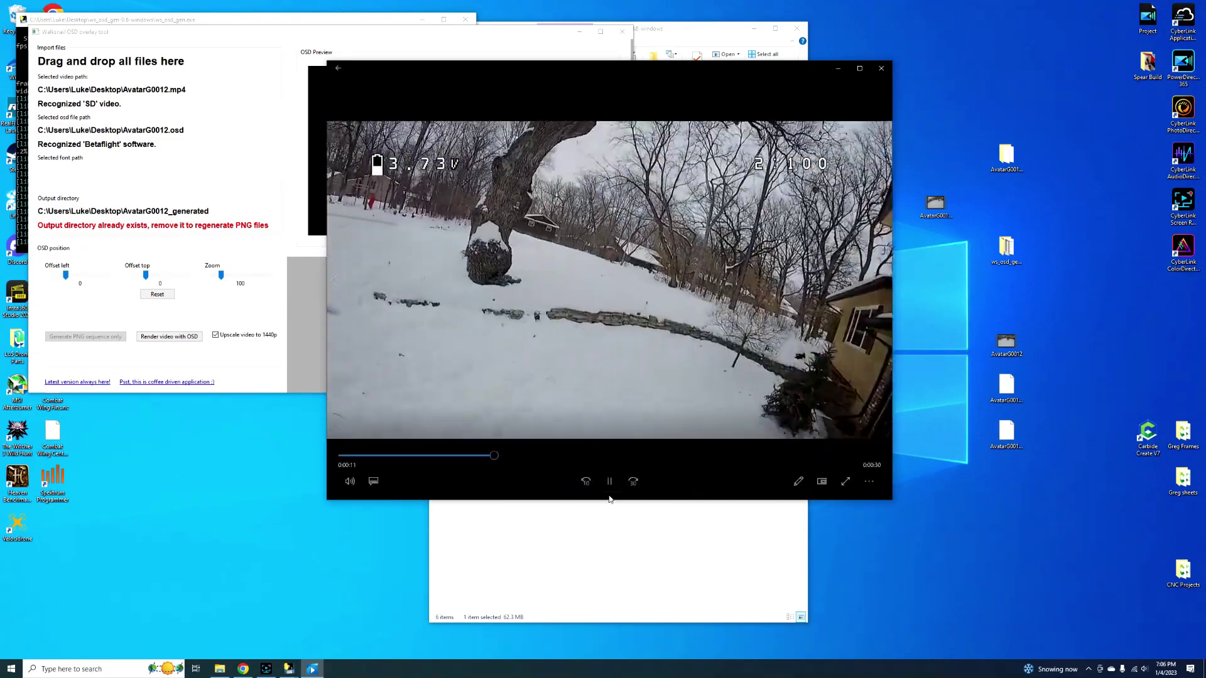